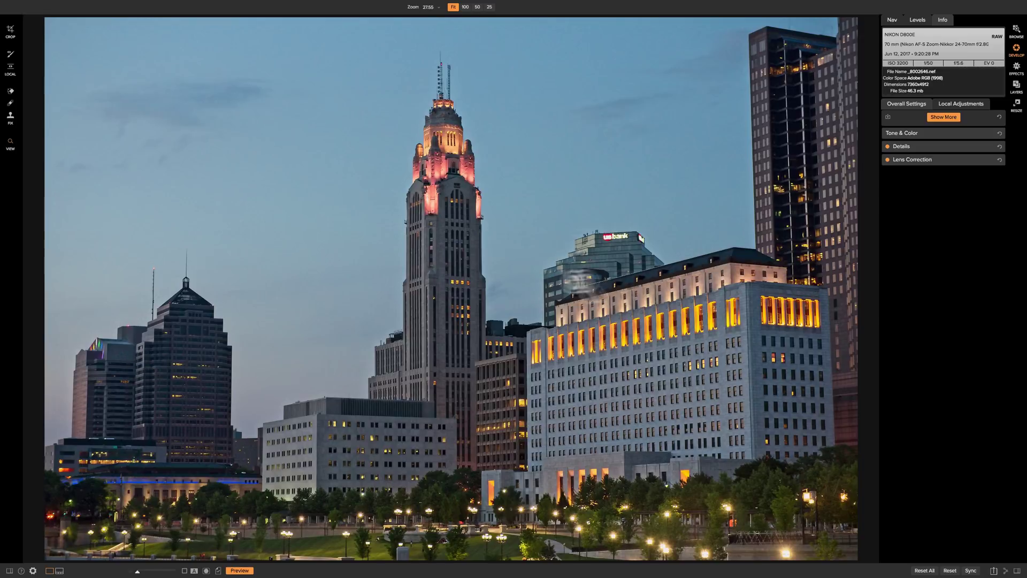
Step: Browse the Tone & Color, sharpening and lens correction panels, including manual lens settings
{"action": "left_click", "coordinate": [938, 132]}
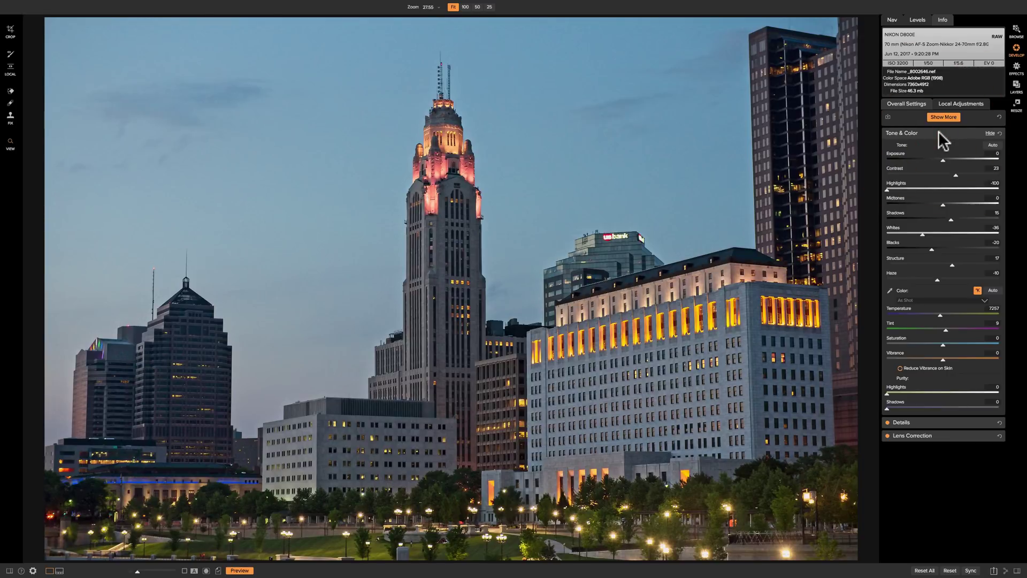
{"action": "left_click", "coordinate": [942, 132]}
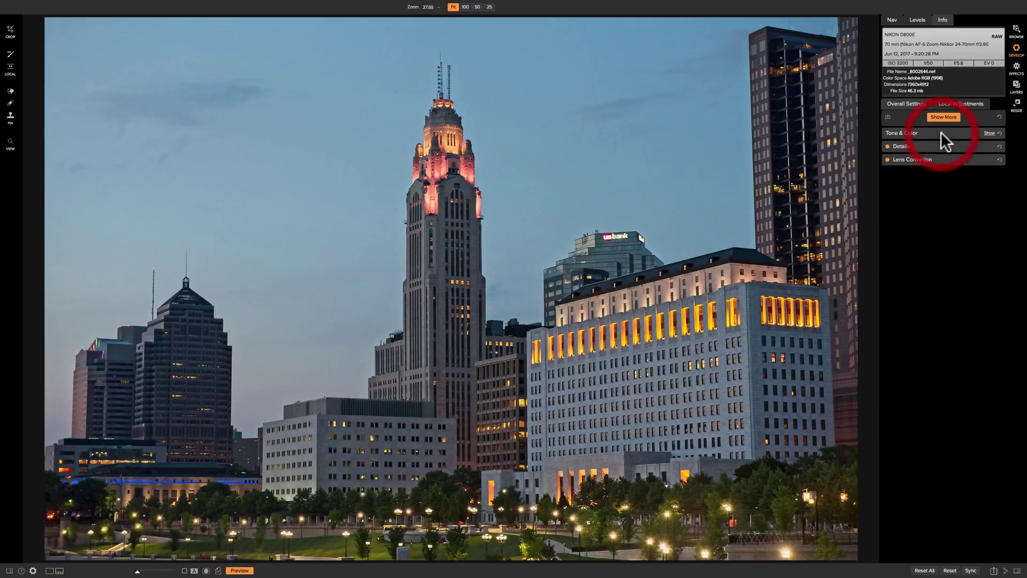
{"action": "left_click", "coordinate": [941, 145]}
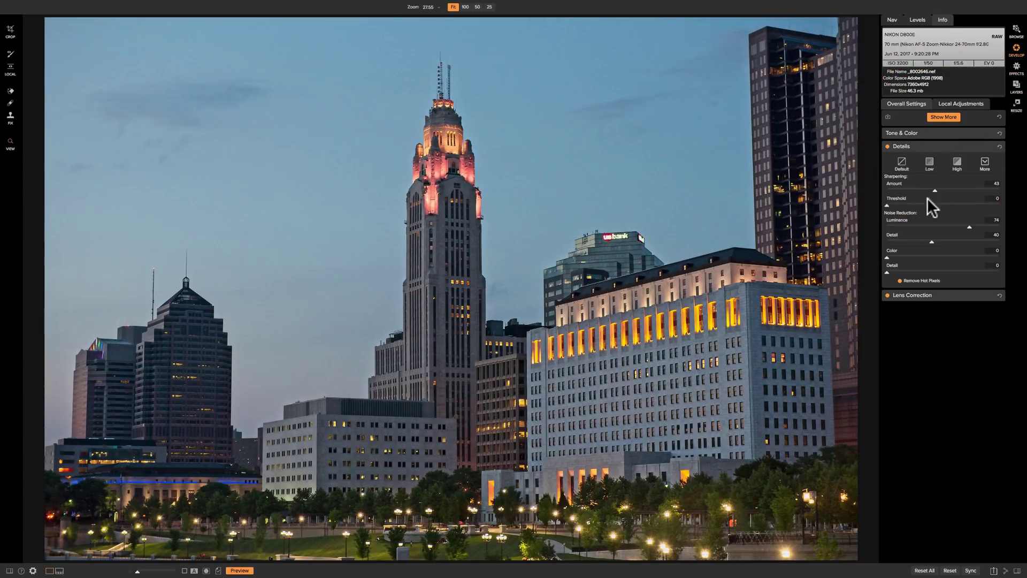
{"action": "left_click", "coordinate": [935, 148]}
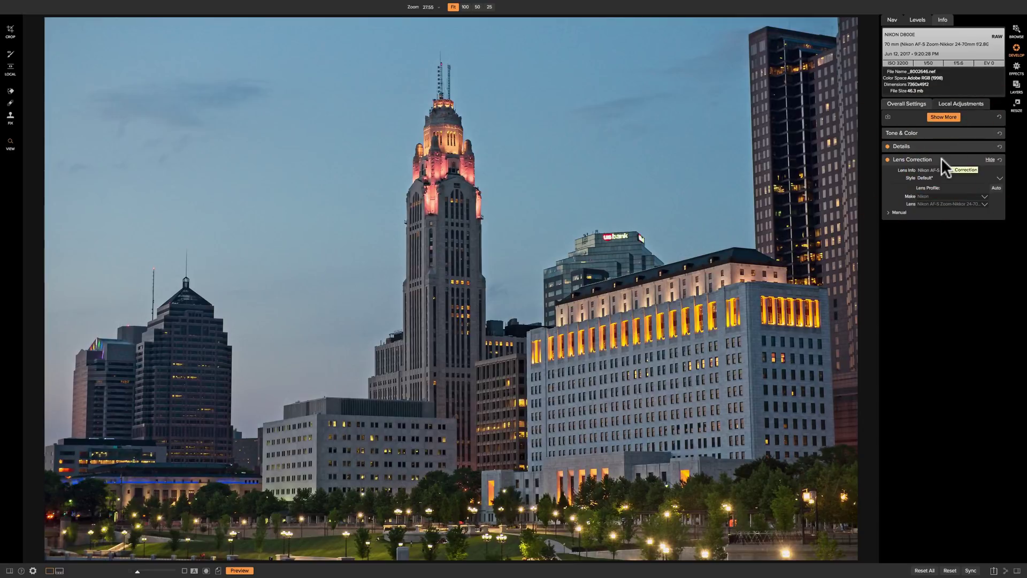
{"action": "left_click", "coordinate": [886, 210]}
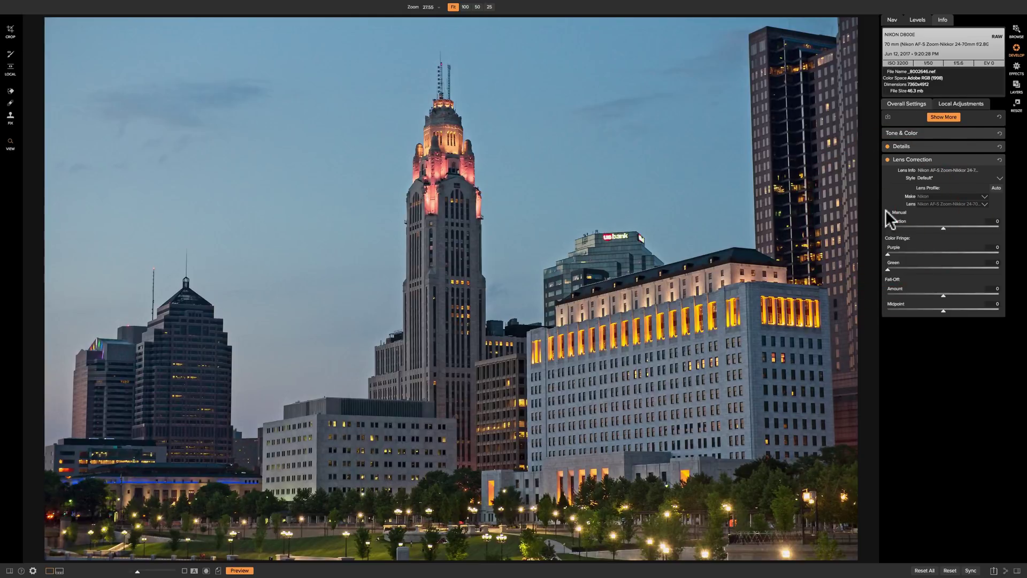
{"action": "left_click", "coordinate": [885, 210]}
Step: Collapse lens correction and add the Transform panel from Show More
{"action": "left_click", "coordinate": [947, 158]}
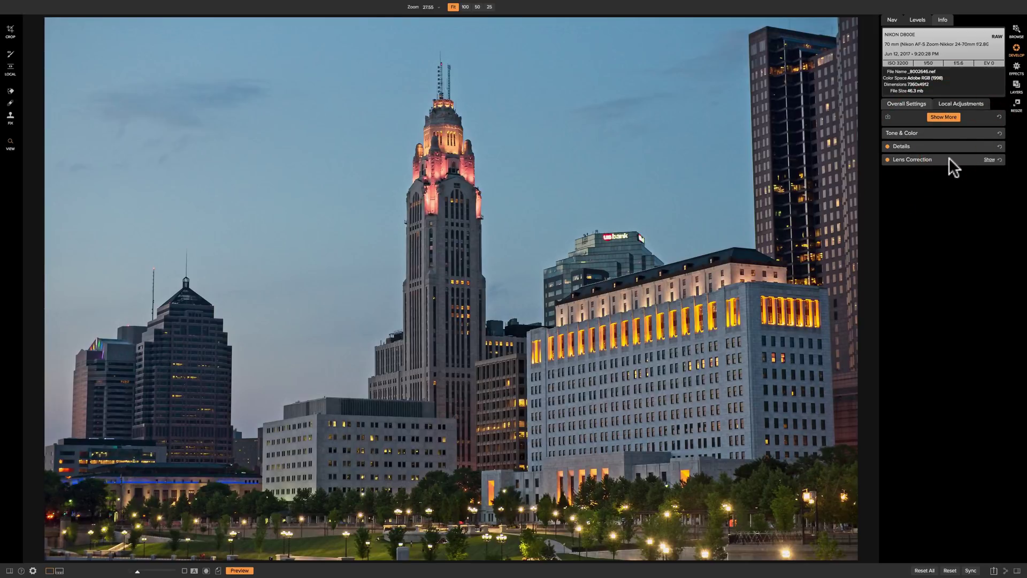
{"action": "left_click", "coordinate": [942, 114]}
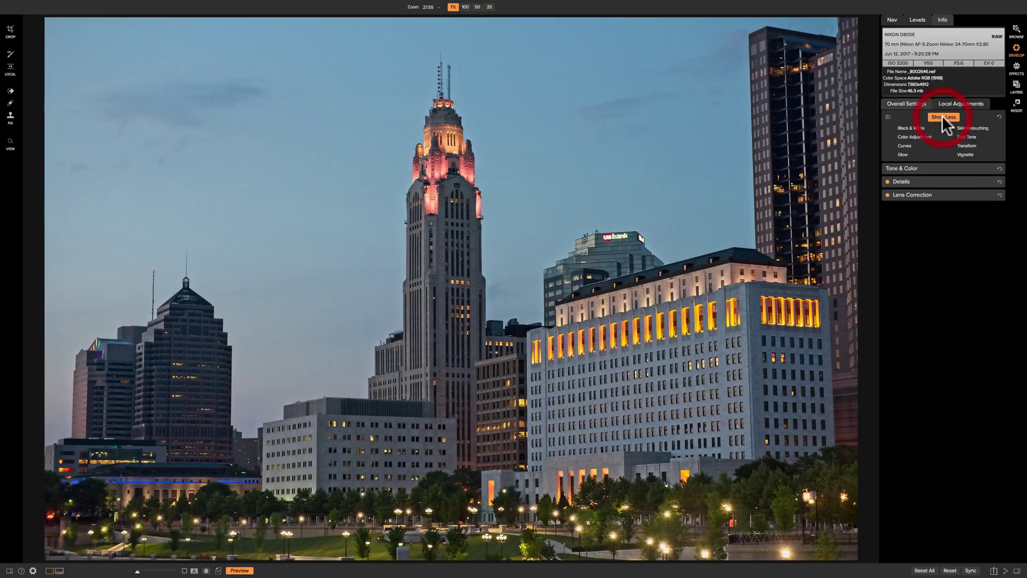
{"action": "left_click", "coordinate": [963, 148]}
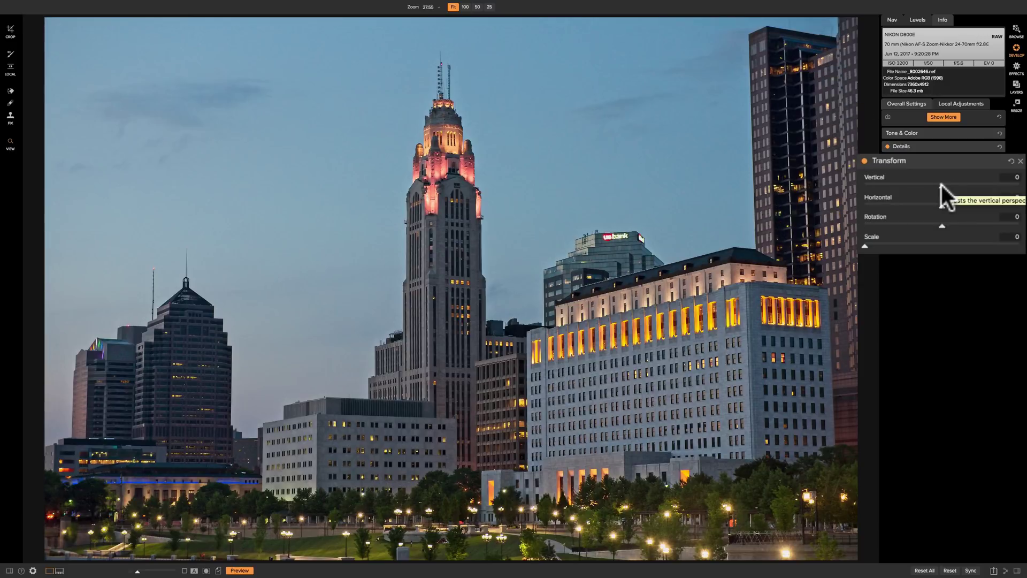
Step: Set Transform Vertical to -15 so the converging building verticals straighten
{"action": "mouse_move", "coordinate": [942, 185]}
{"action": "left_mouse_down"}
{"action": "mouse_move", "coordinate": [969, 184]}
{"action": "mouse_move", "coordinate": [937, 185]}
{"action": "left_mouse_up"}
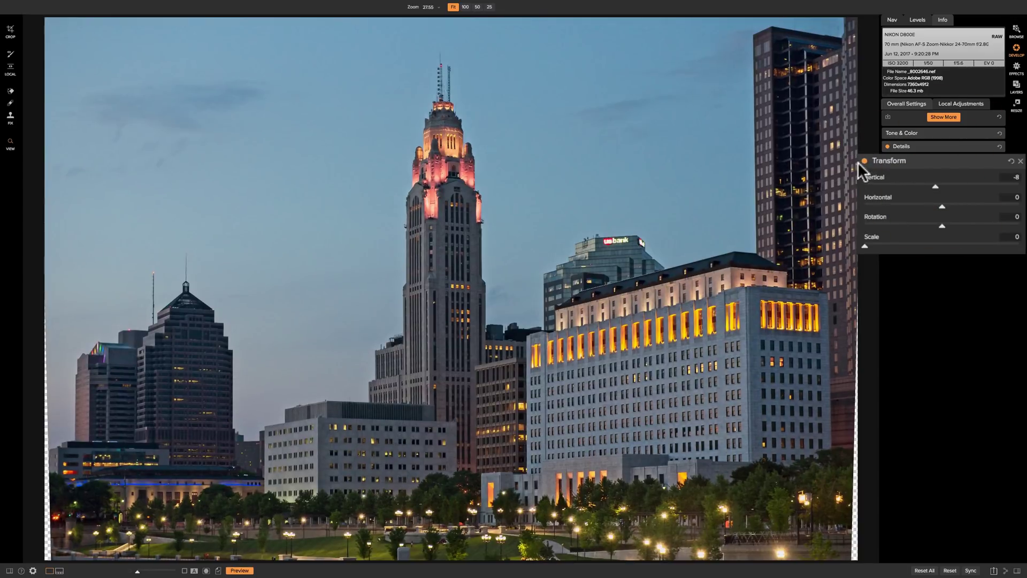
{"action": "left_click_drag", "start_coordinate": [936, 185], "coordinate": [930, 185]}
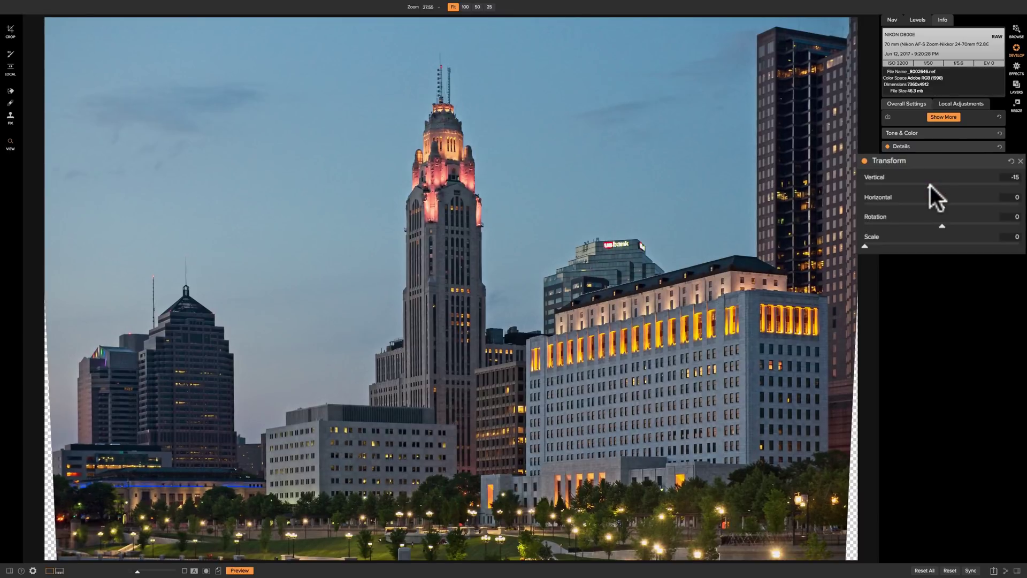
{"action": "left_click", "coordinate": [930, 185]}
Step: Set Transform Scale to 2 to hide the transparent edges
{"action": "left_click_drag", "start_coordinate": [863, 244], "coordinate": [868, 244]}
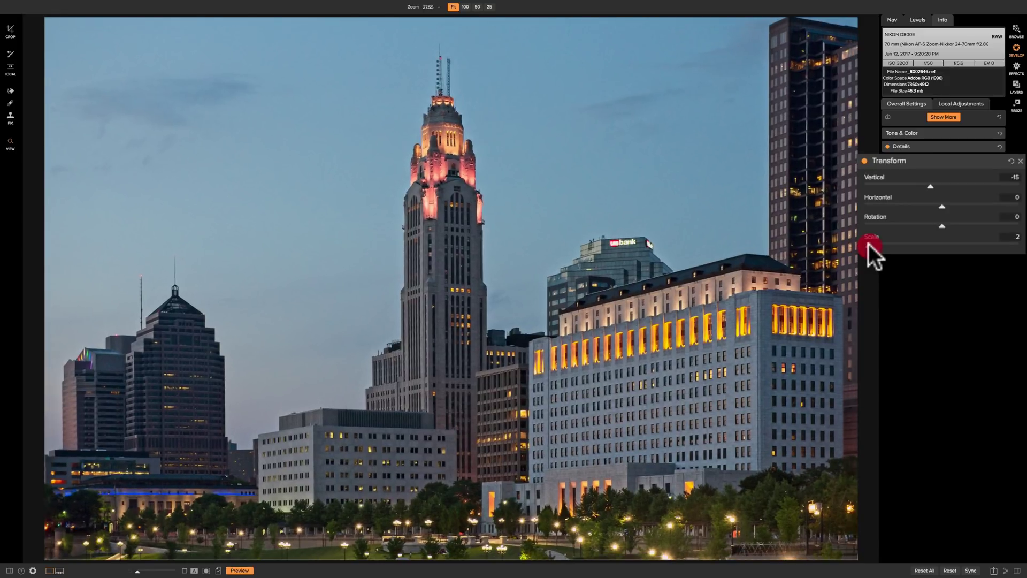
{"action": "left_click_drag", "start_coordinate": [869, 244], "coordinate": [868, 244]}
Step: Try a horizontal shift, reset it, then set Horizontal perspective to -5
{"action": "mouse_move", "coordinate": [939, 205]}
{"action": "left_mouse_down"}
{"action": "mouse_move", "coordinate": [977, 203]}
{"action": "mouse_move", "coordinate": [947, 203]}
{"action": "left_mouse_up"}
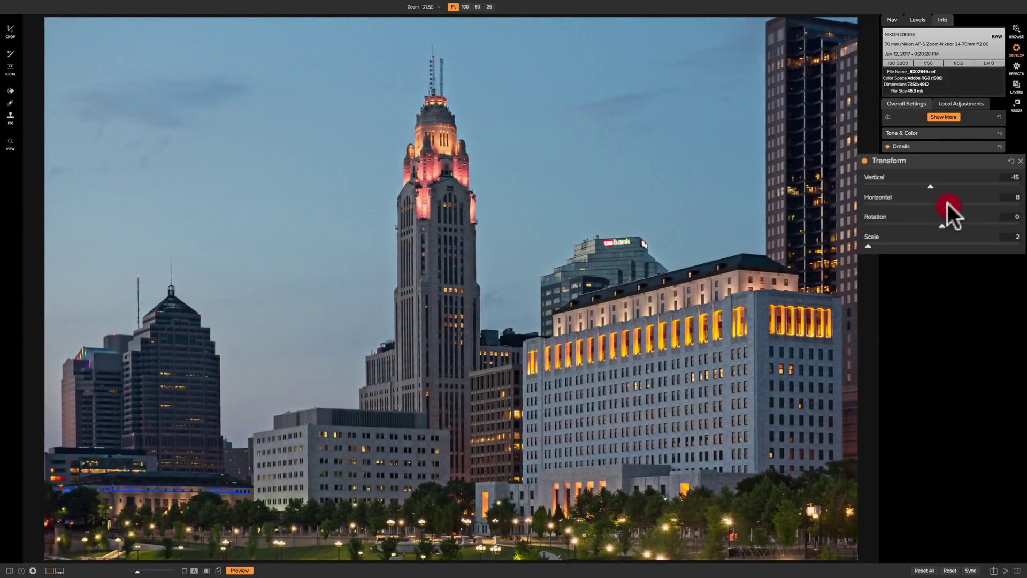
{"action": "left_click_drag", "start_coordinate": [948, 204], "coordinate": [946, 204]}
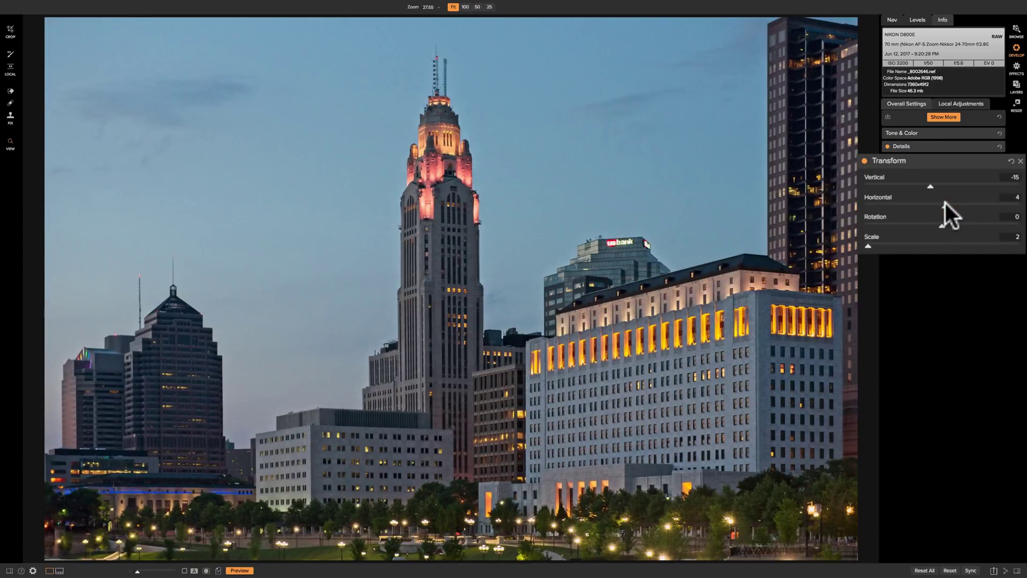
{"action": "left_click", "coordinate": [945, 210]}
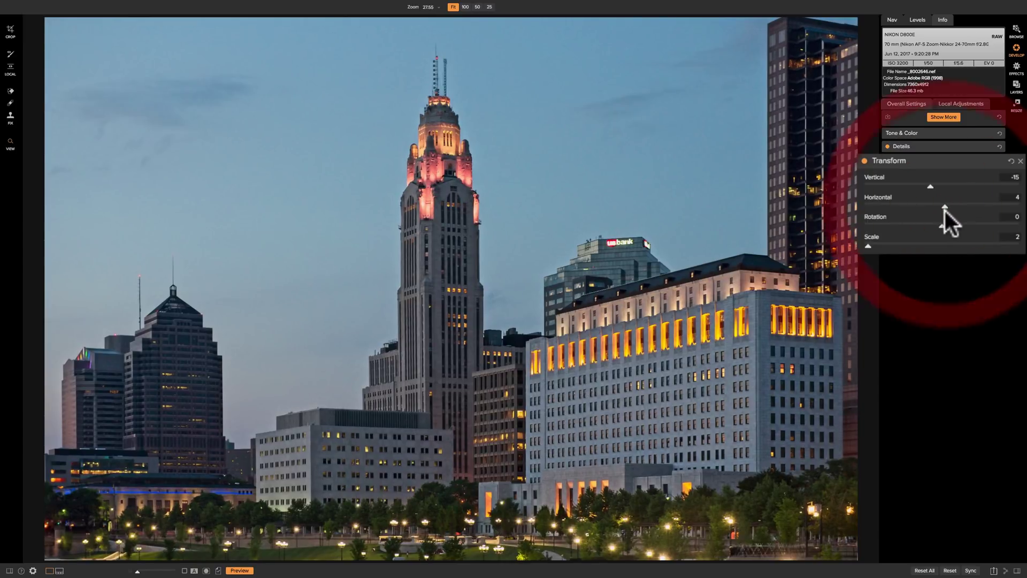
{"action": "double_click", "coordinate": [945, 205]}
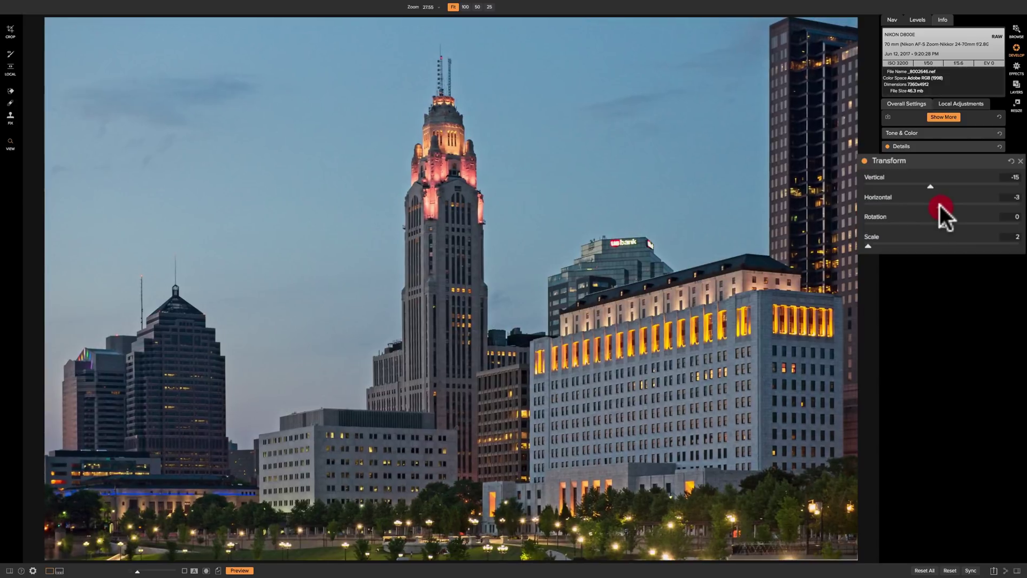
{"action": "left_click_drag", "start_coordinate": [943, 204], "coordinate": [938, 205]}
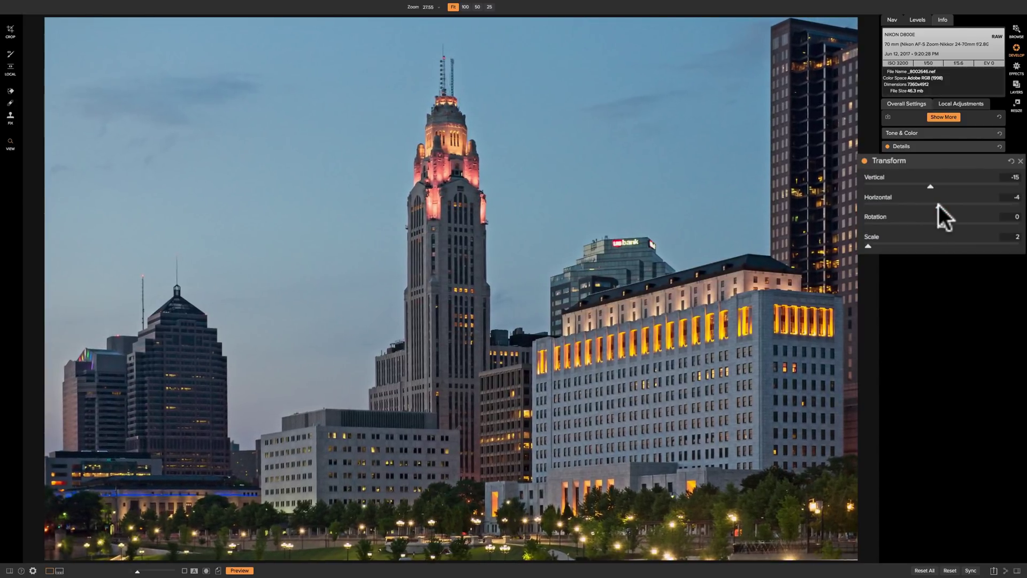
{"action": "left_click", "coordinate": [939, 204]}
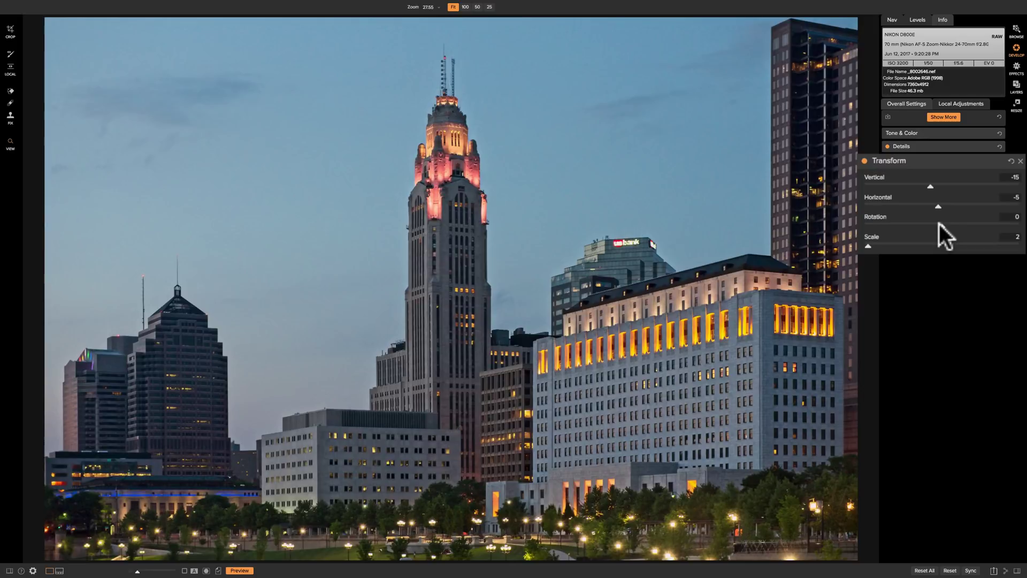
Step: Test the Rotation slider both ways, then reset rotation to 0
{"action": "left_click_drag", "start_coordinate": [940, 224], "coordinate": [944, 223]}
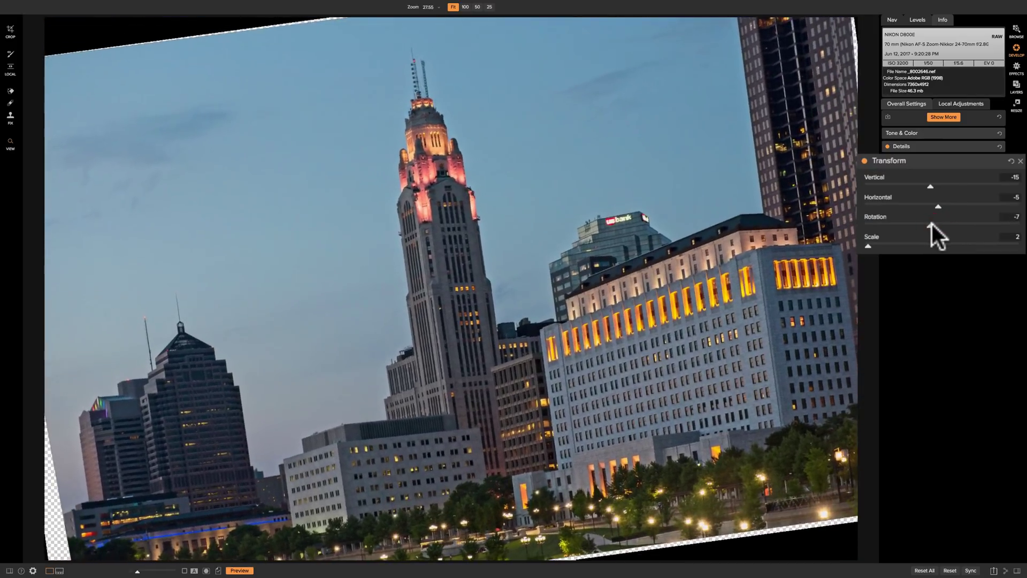
{"action": "left_click_drag", "start_coordinate": [944, 224], "coordinate": [940, 224]}
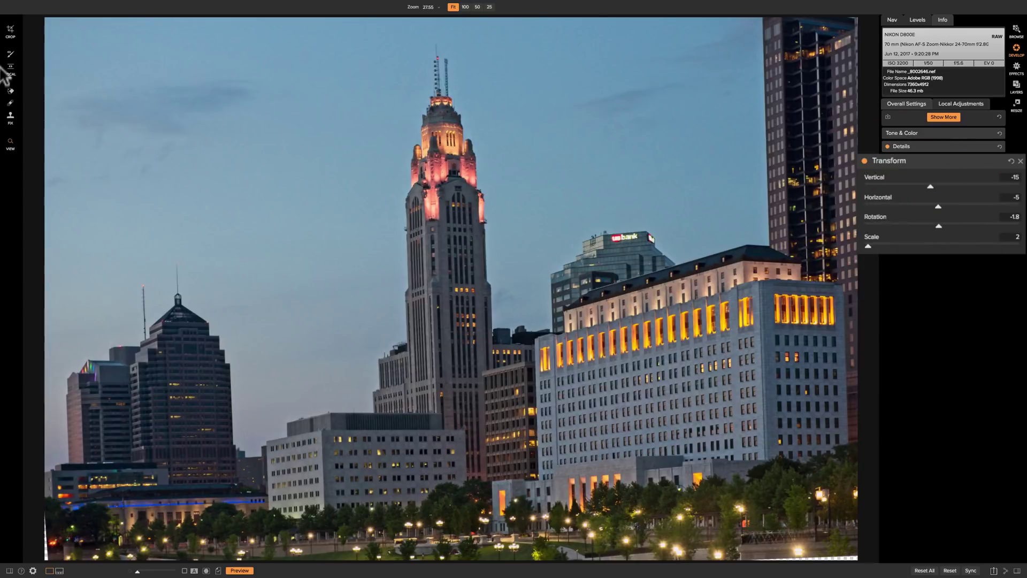
{"action": "double_click", "coordinate": [876, 216]}
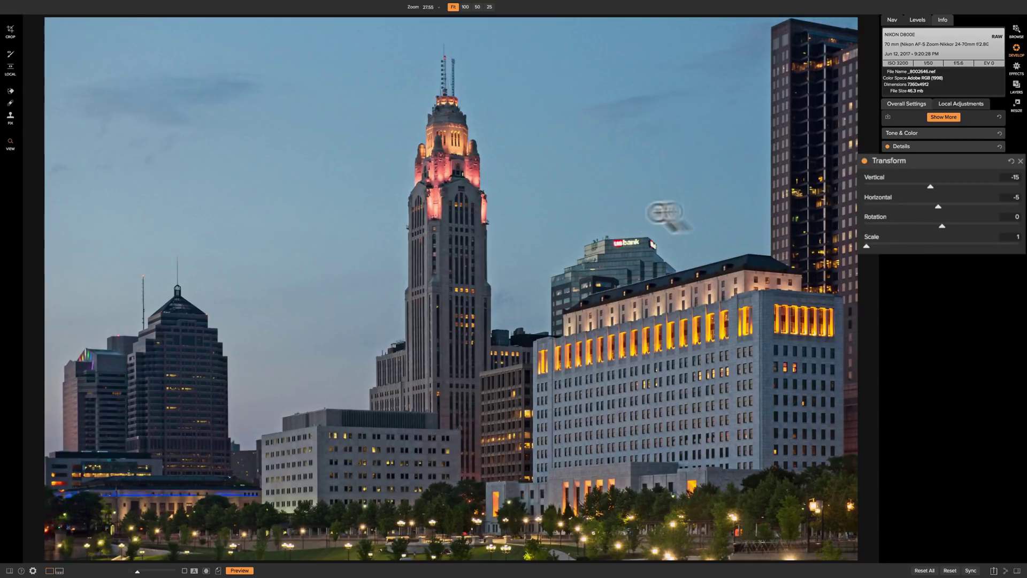
Step: Toggle the Transform correction off and on to compare, then return to Browse
{"action": "left_click", "coordinate": [864, 159]}
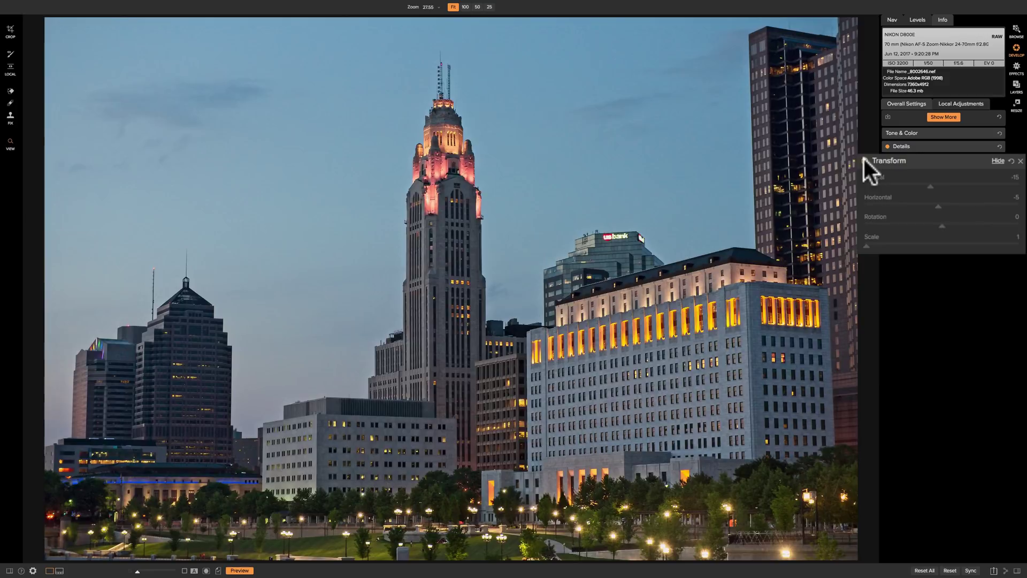
{"action": "left_click", "coordinate": [865, 160]}
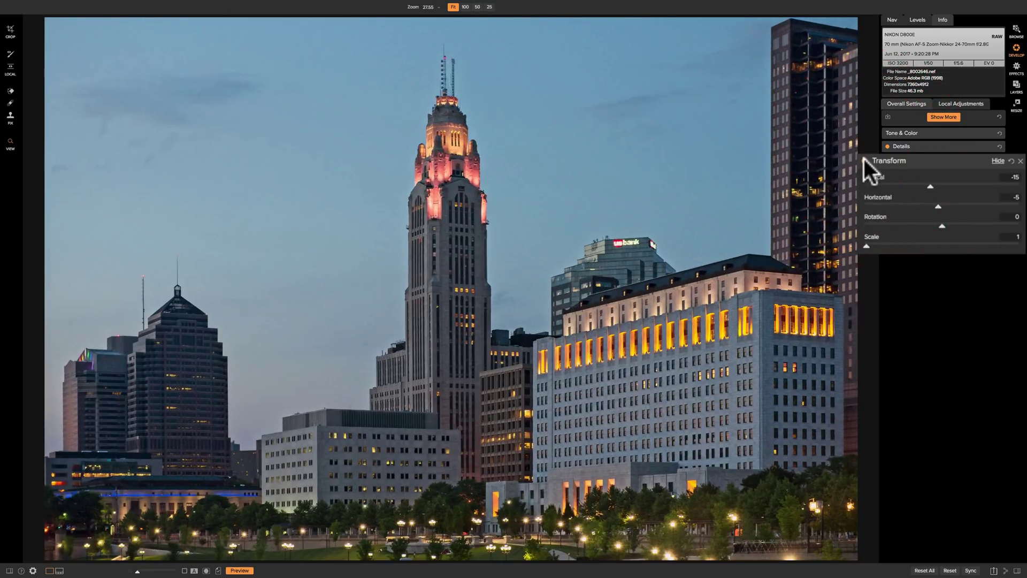
{"action": "left_click", "coordinate": [864, 159]}
{"action": "left_click", "coordinate": [1016, 37]}
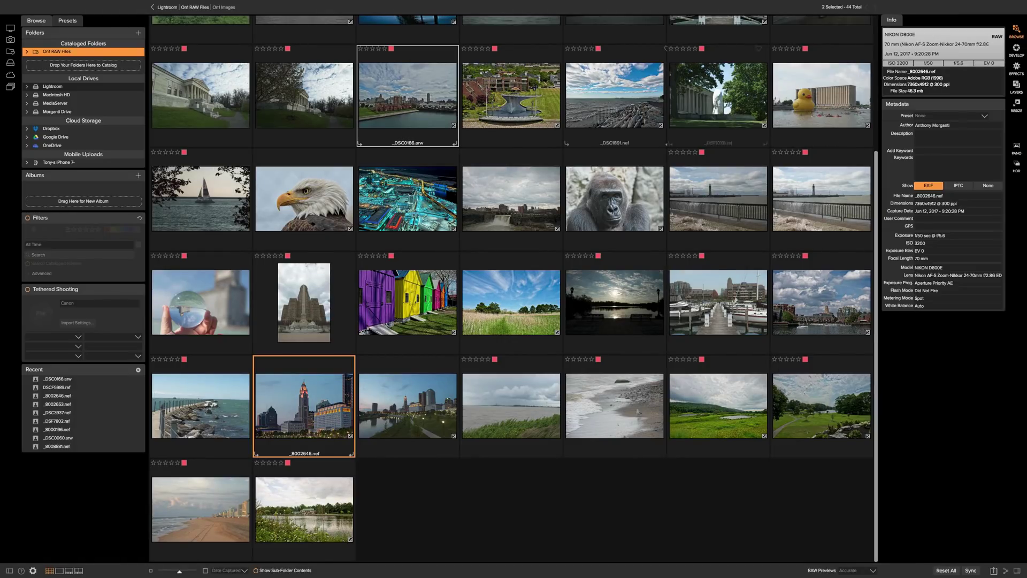
Step: Select _DSC0166.arw, open it full size and bring it into Develop
{"action": "left_click", "coordinate": [429, 94]}
{"action": "double_click", "coordinate": [414, 100]}
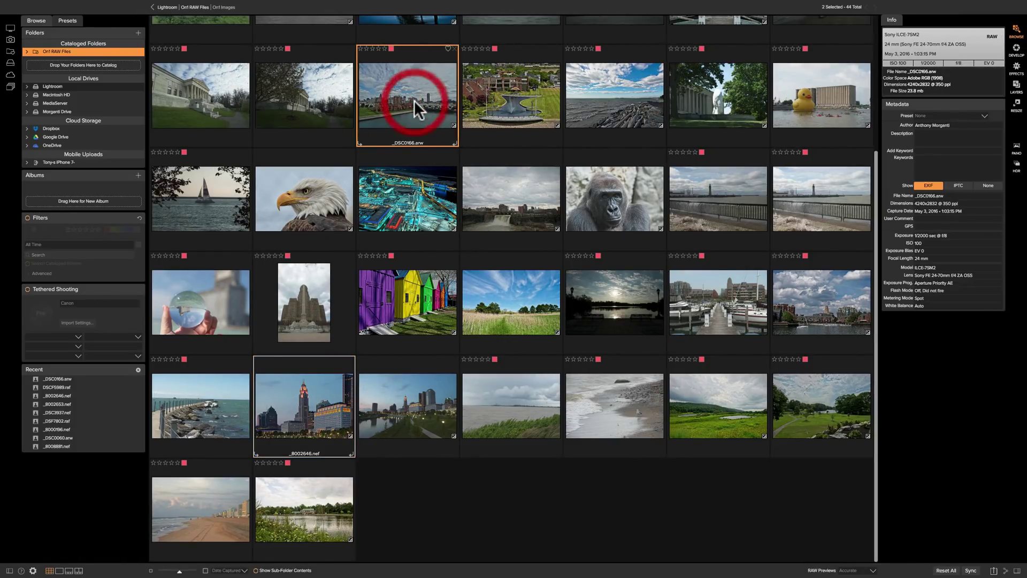
{"action": "left_click", "coordinate": [1017, 50]}
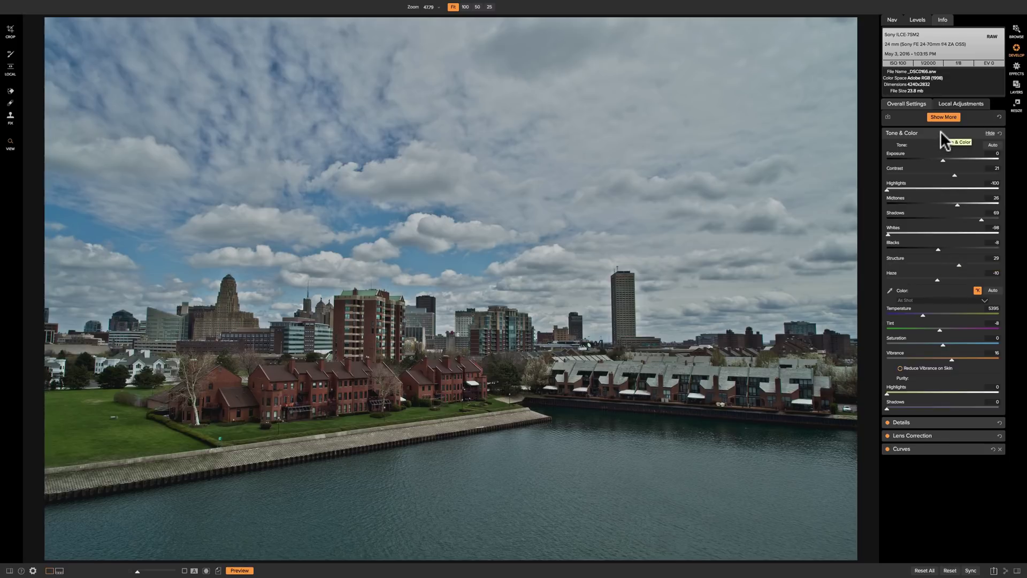
{"action": "left_click", "coordinate": [941, 131]}
{"action": "left_click", "coordinate": [935, 147]}
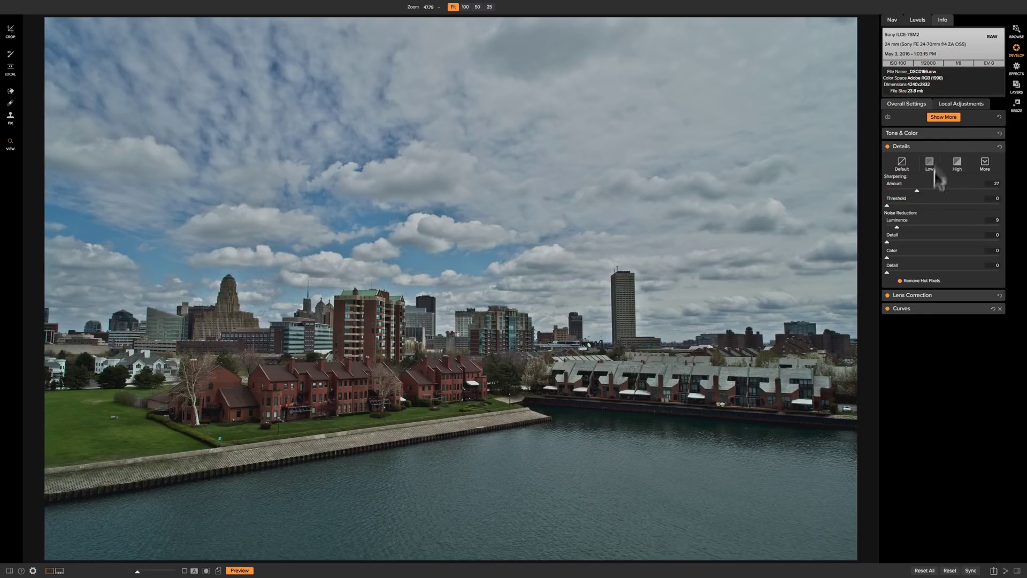
{"action": "left_click", "coordinate": [944, 147]}
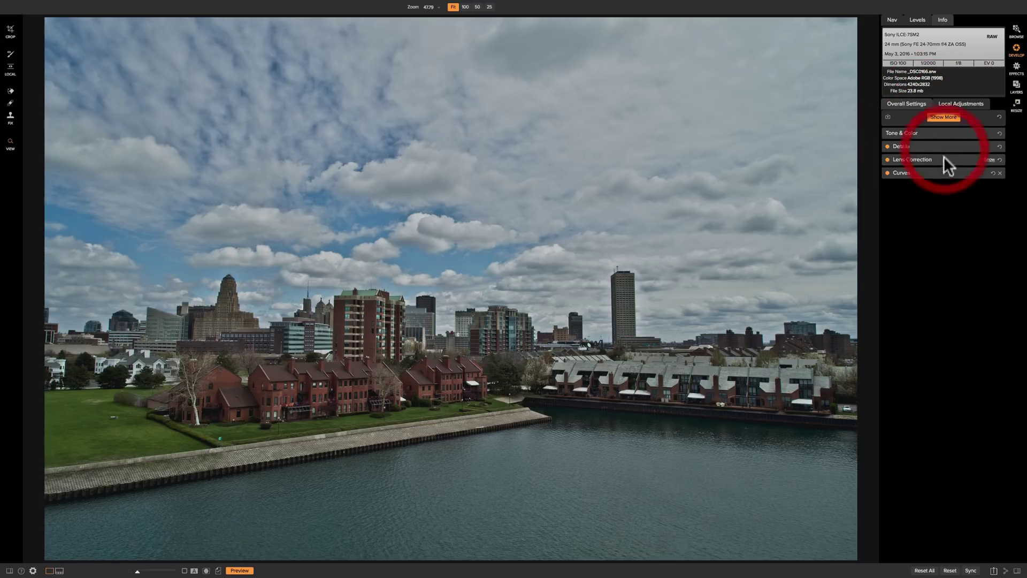
{"action": "left_click", "coordinate": [943, 161]}
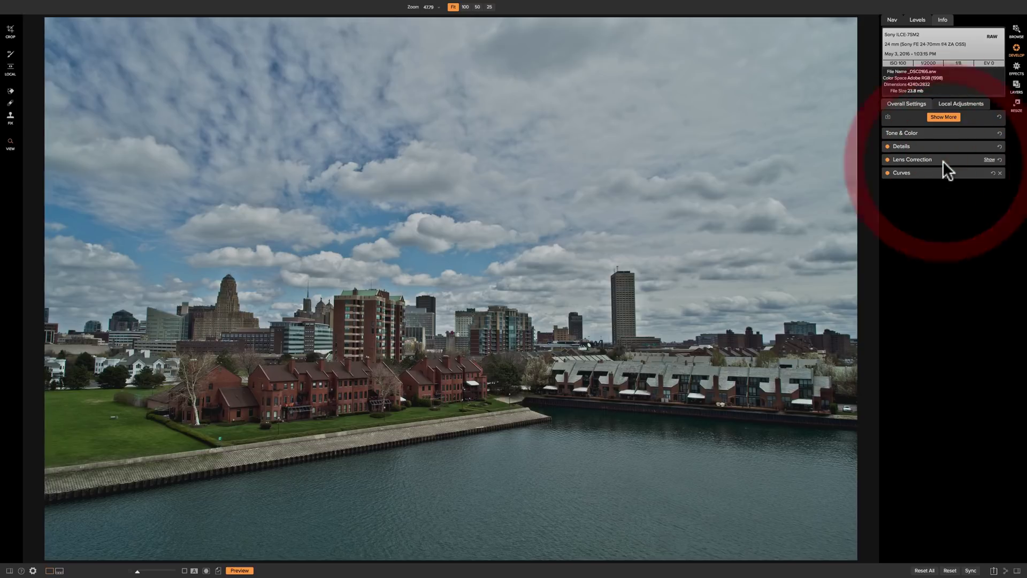
{"action": "left_click", "coordinate": [941, 171]}
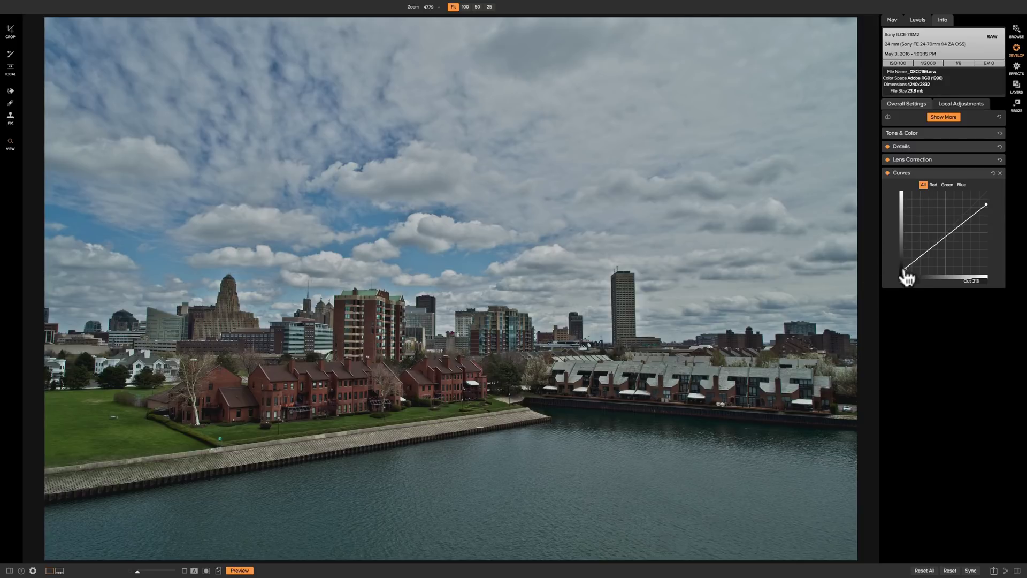
{"action": "left_click", "coordinate": [939, 133]}
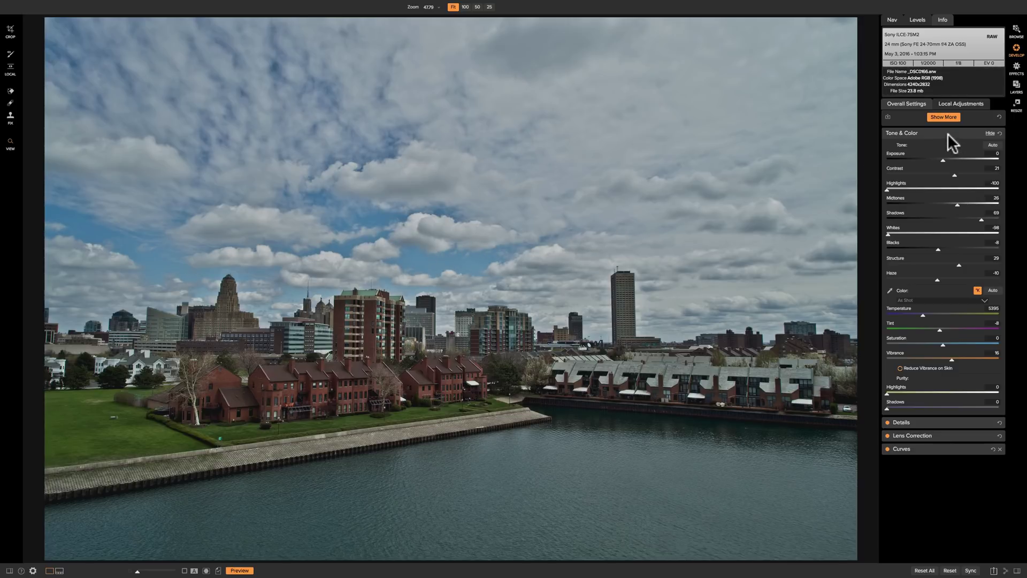
{"action": "left_click", "coordinate": [948, 134]}
{"action": "left_click", "coordinate": [950, 173]}
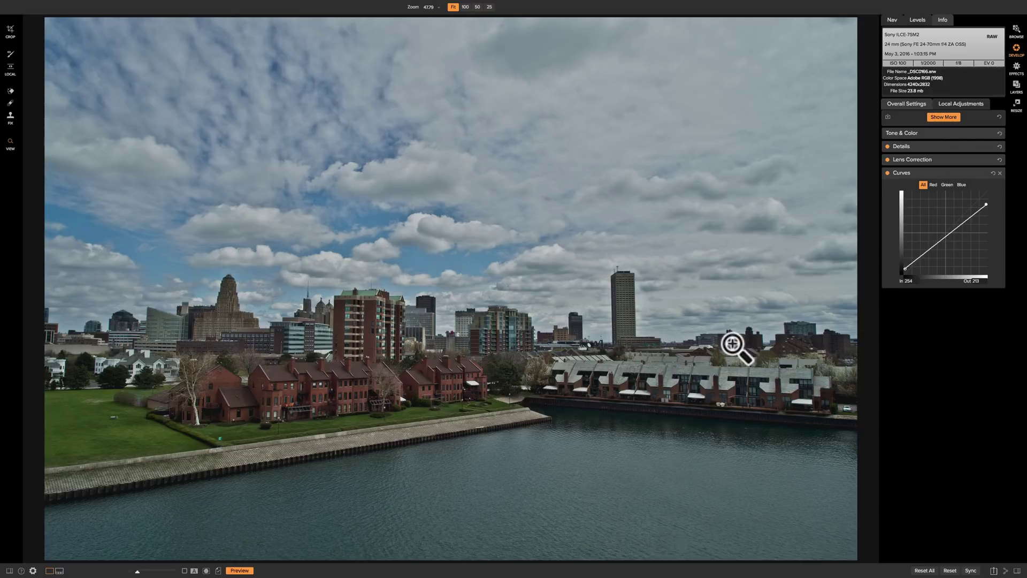
Step: Collapse Curves and add the Transform panel via Show More
{"action": "left_click", "coordinate": [952, 171]}
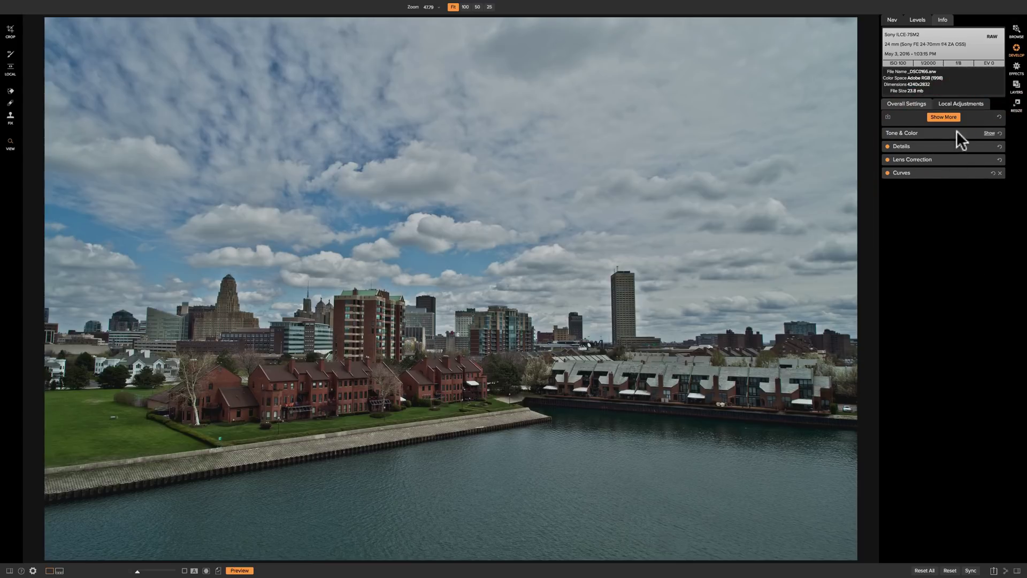
{"action": "left_click", "coordinate": [949, 116]}
{"action": "left_click", "coordinate": [968, 146]}
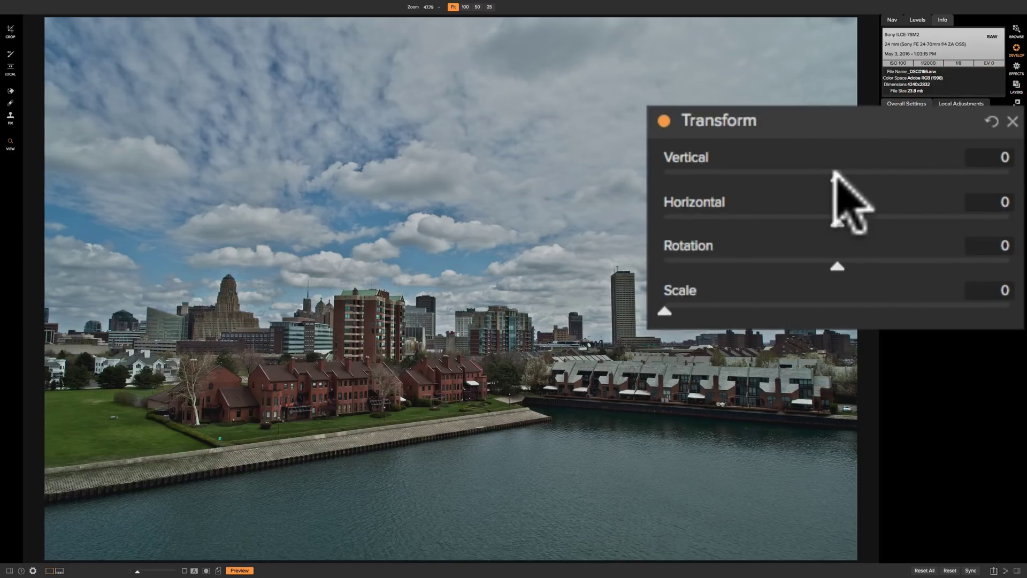
Step: Set Transform Vertical to -13 and Horizontal to -16
{"action": "left_click", "coordinate": [835, 175]}
{"action": "left_click_drag", "start_coordinate": [835, 175], "coordinate": [822, 175]}
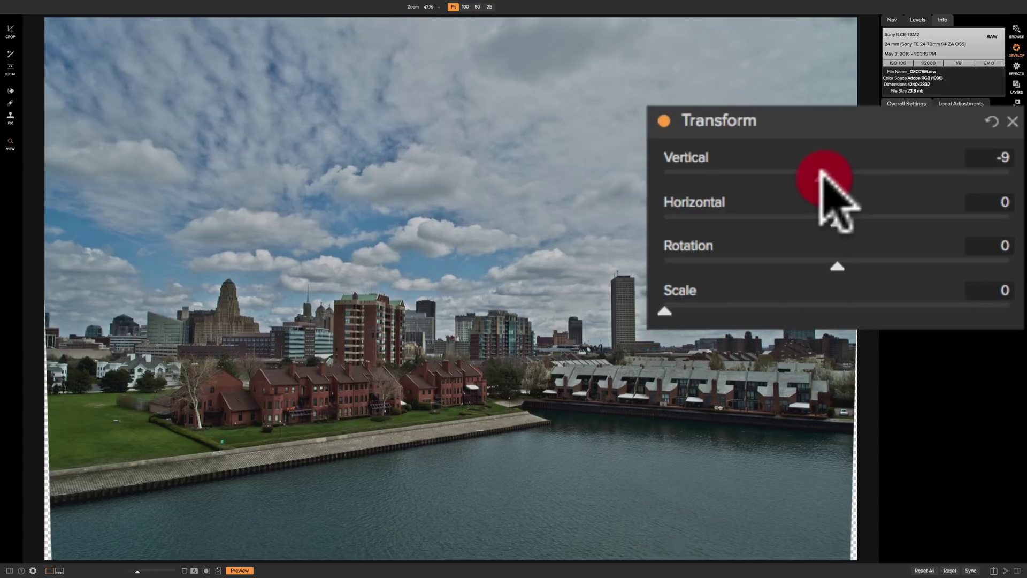
{"action": "left_click_drag", "start_coordinate": [823, 172], "coordinate": [813, 172]}
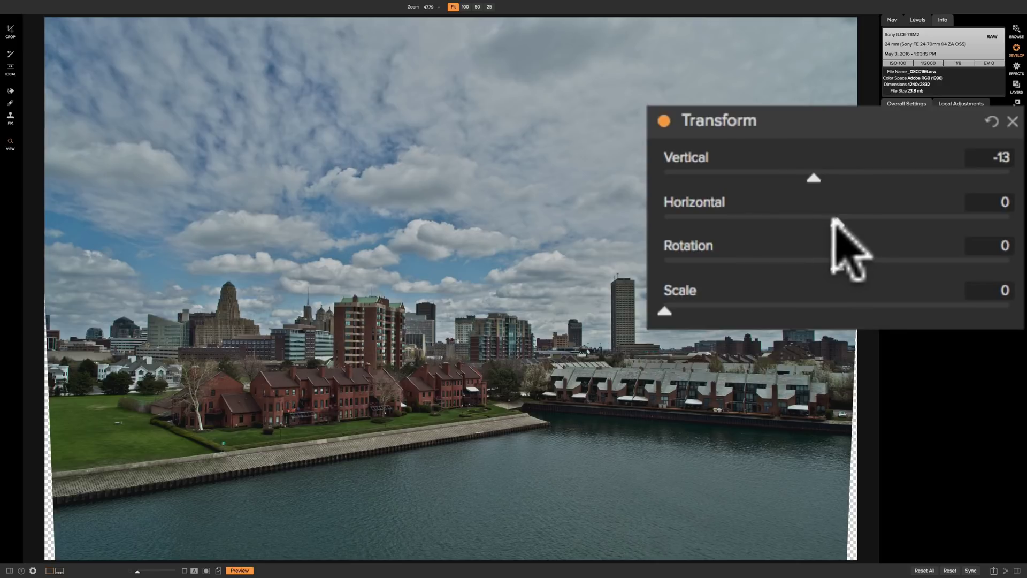
{"action": "left_click_drag", "start_coordinate": [833, 219], "coordinate": [808, 219]}
{"action": "left_click", "coordinate": [807, 219]}
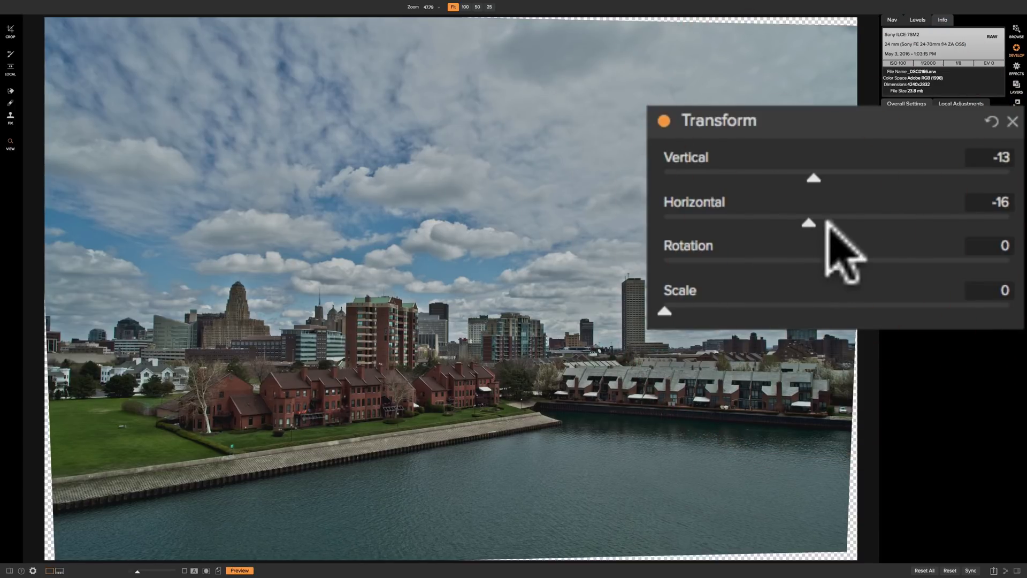
Step: Set Transform Scale to 3 to fill the empty corners
{"action": "left_click_drag", "start_coordinate": [662, 310], "coordinate": [673, 313]}
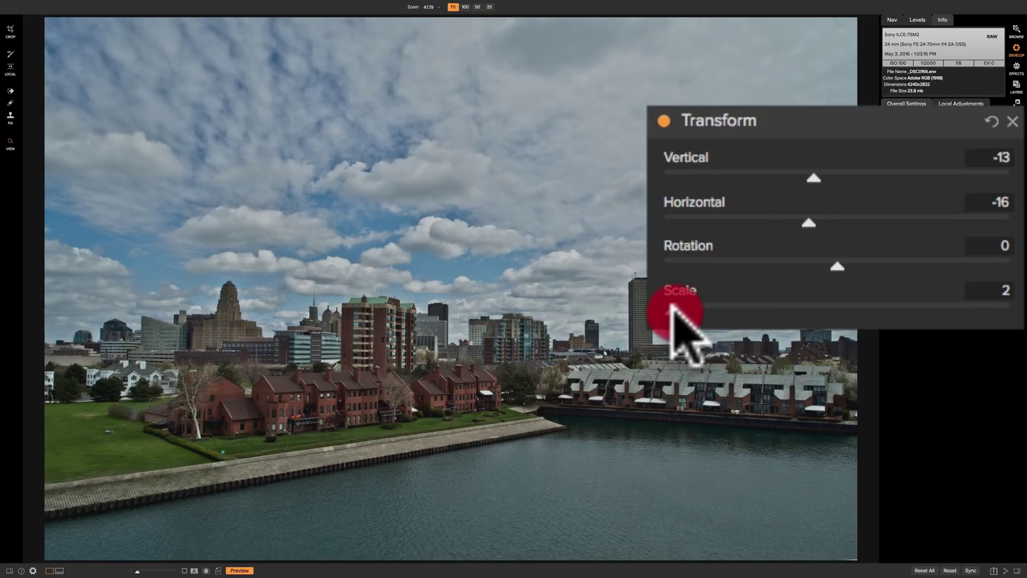
{"action": "left_click_drag", "start_coordinate": [673, 312], "coordinate": [674, 310]}
{"action": "left_click", "coordinate": [673, 309]}
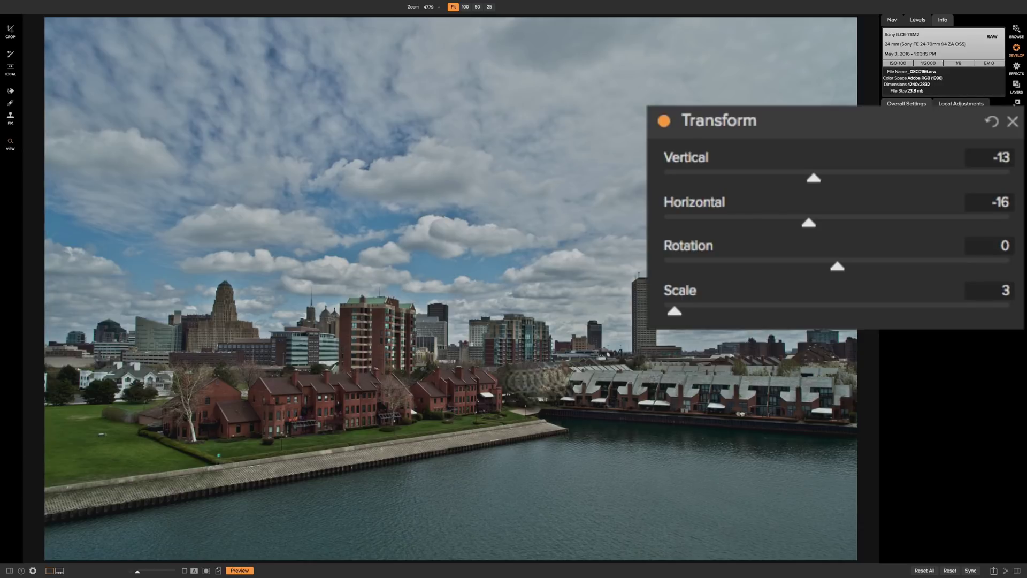
{"action": "mouse_move", "coordinate": [834, 121]}
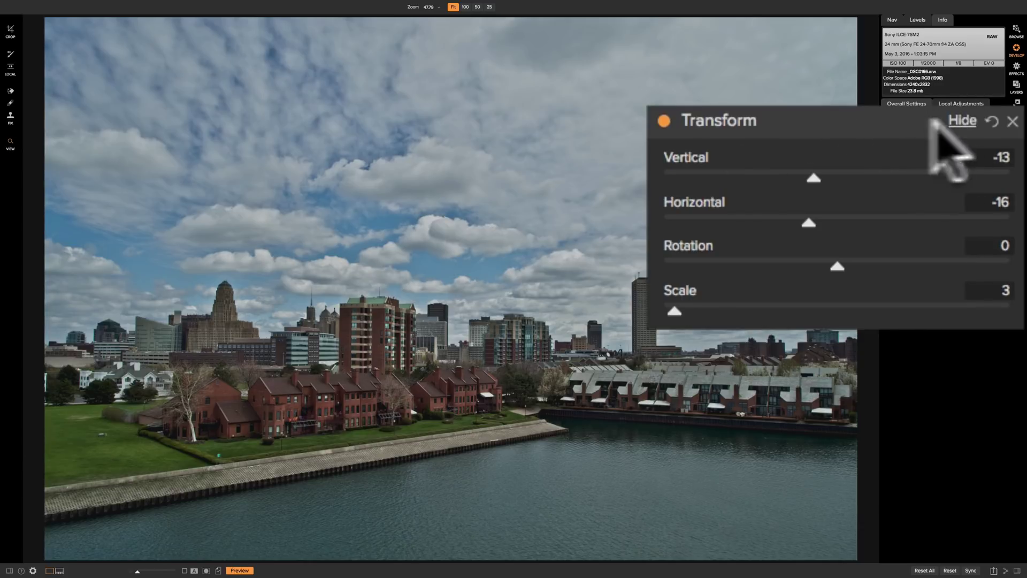
{"action": "left_click", "coordinate": [663, 121]}
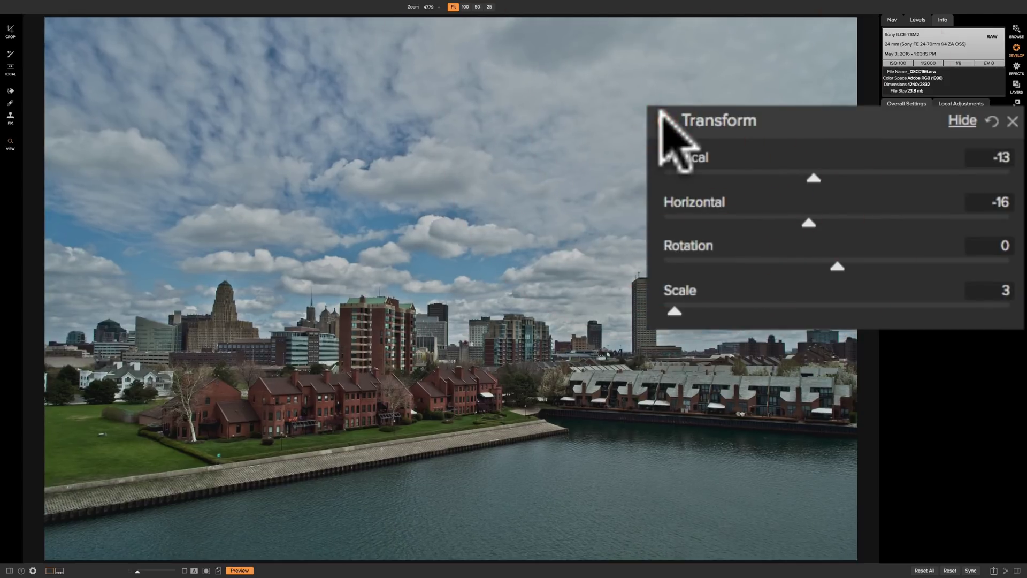
{"action": "left_click", "coordinate": [661, 114]}
{"action": "left_click", "coordinate": [798, 110]}
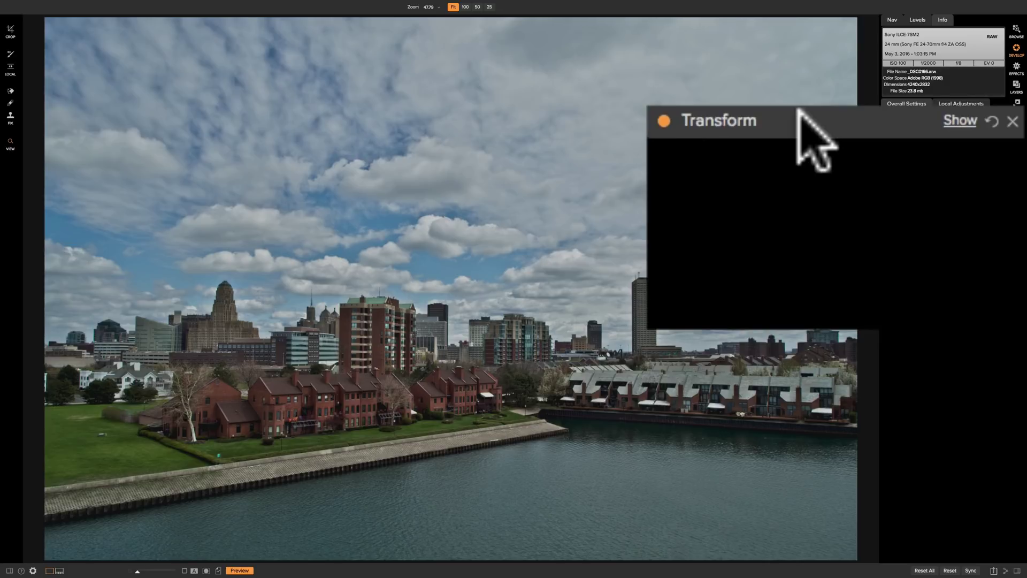
{"action": "left_click", "coordinate": [799, 112]}
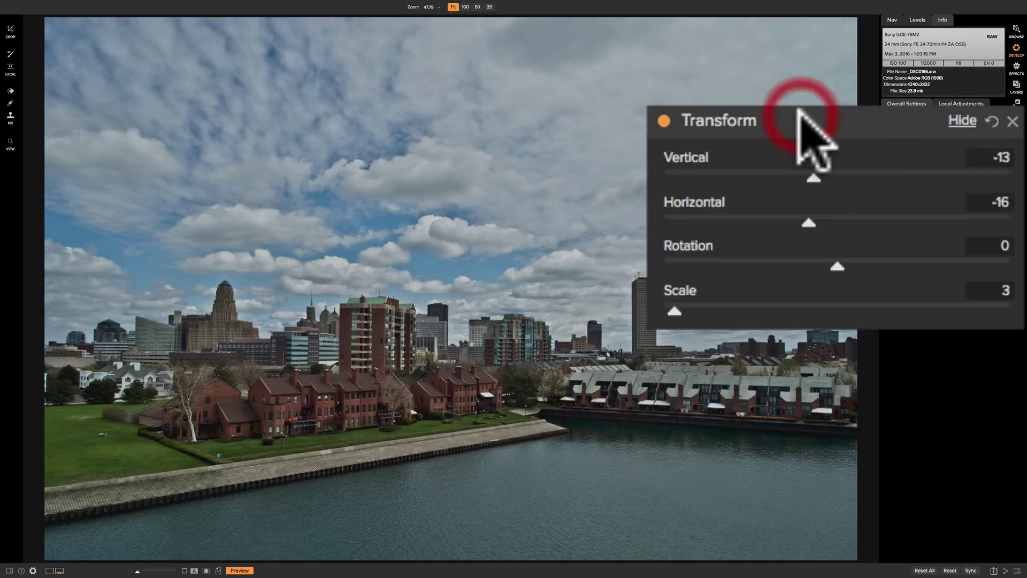